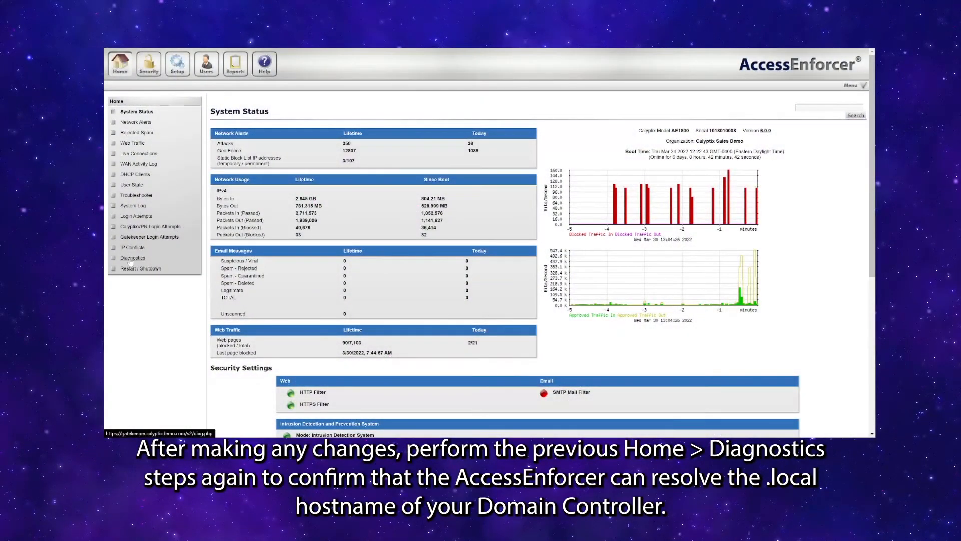
# Step: Open the Diagnostics page and choose DNS Lookup as the diagnostic tool
pyautogui.click(131, 258)
pyautogui.click(276, 137)
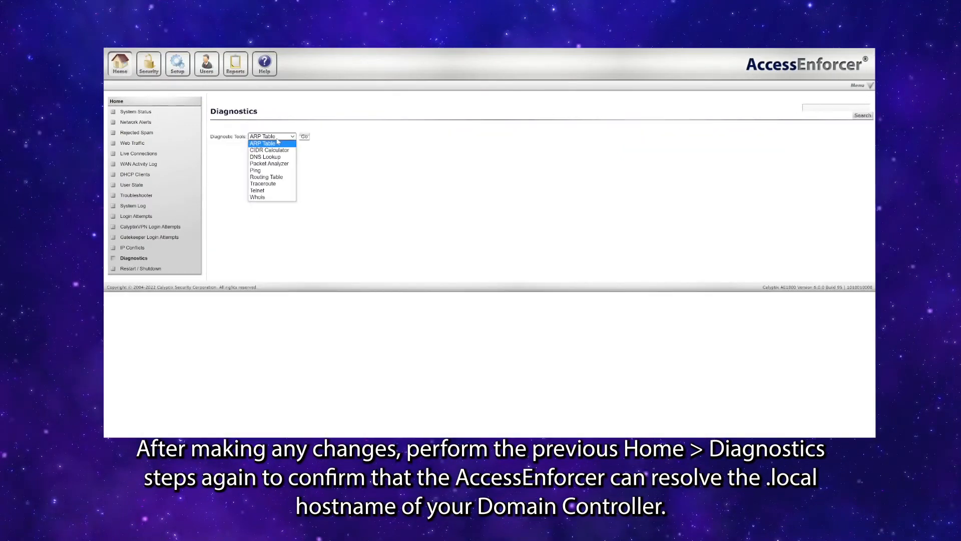
pyautogui.click(268, 159)
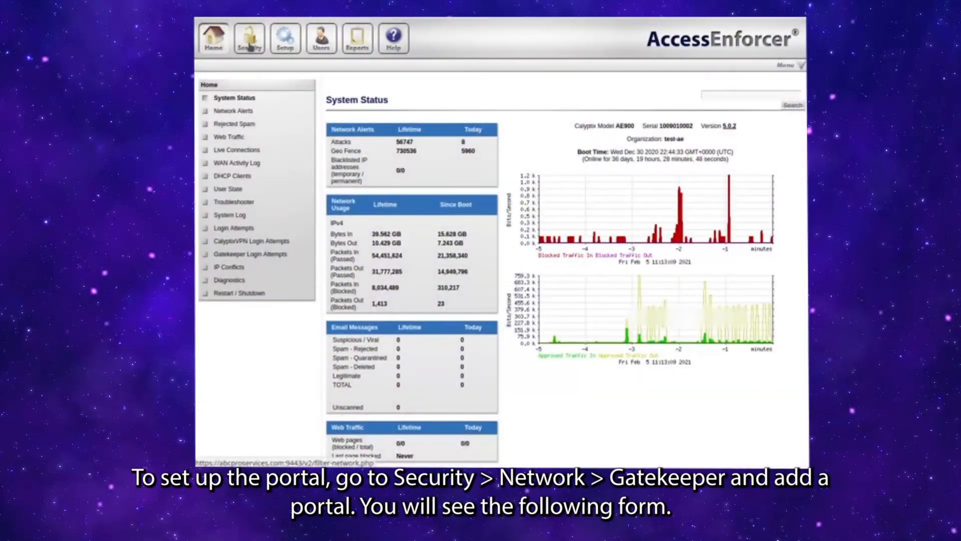
# Step: Open the Gatekeeper page of the network security settings at the form for adding a portal
pyautogui.click(250, 47)
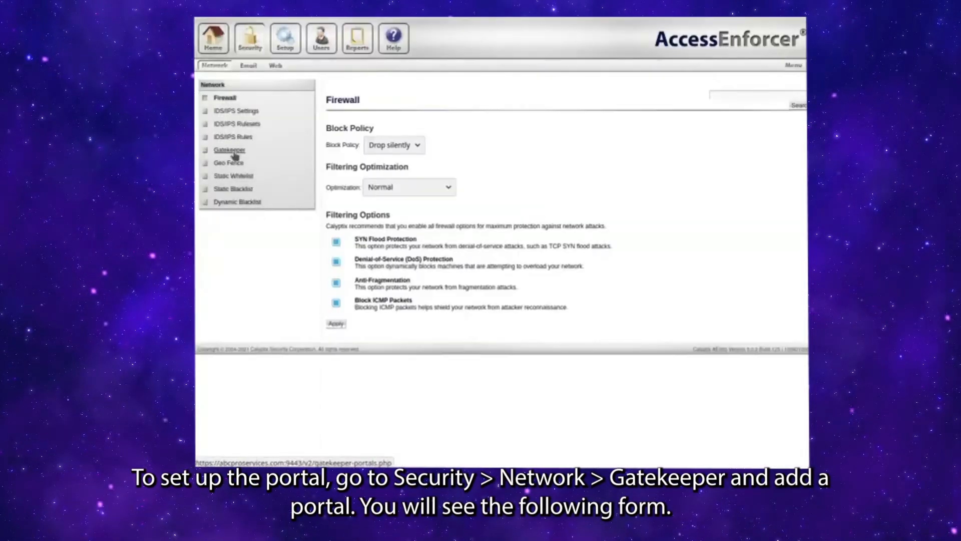
pyautogui.click(230, 152)
pyautogui.scroll(-3, 557, 233)
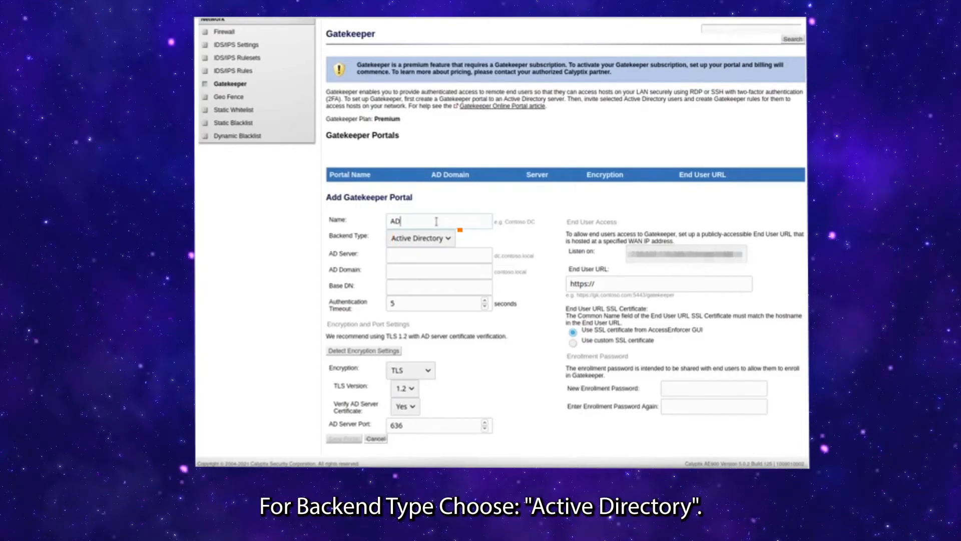
# Step: Set the new portal's AD server to 192.168.51.105 and its AD domain to abc.local
pyautogui.click(412, 253)
pyautogui.write('192.168.51.105')
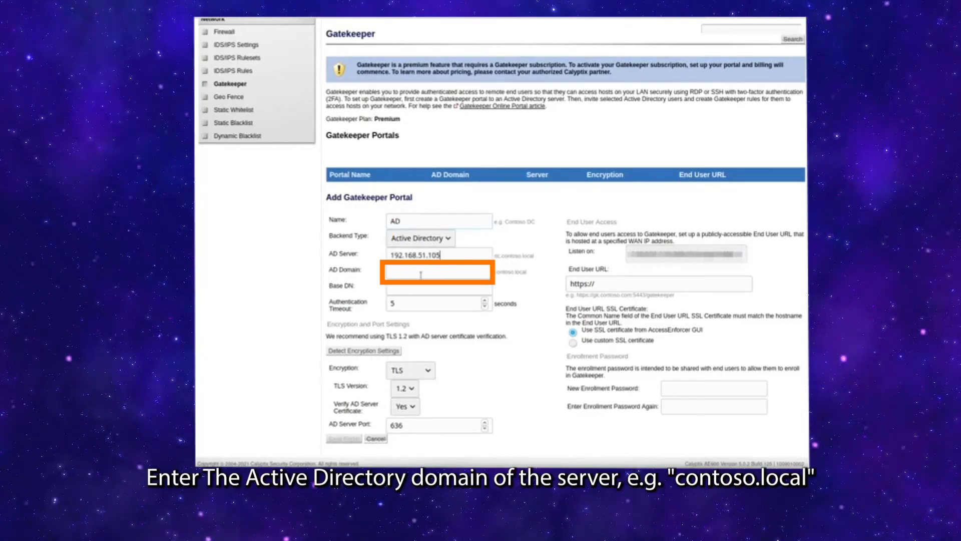
pyautogui.write('ab')
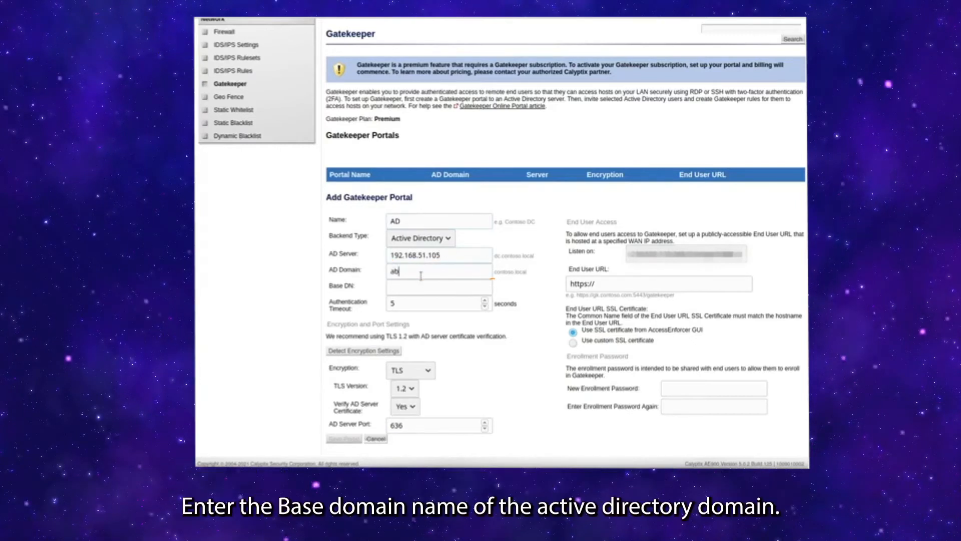
pyautogui.write('c.local')
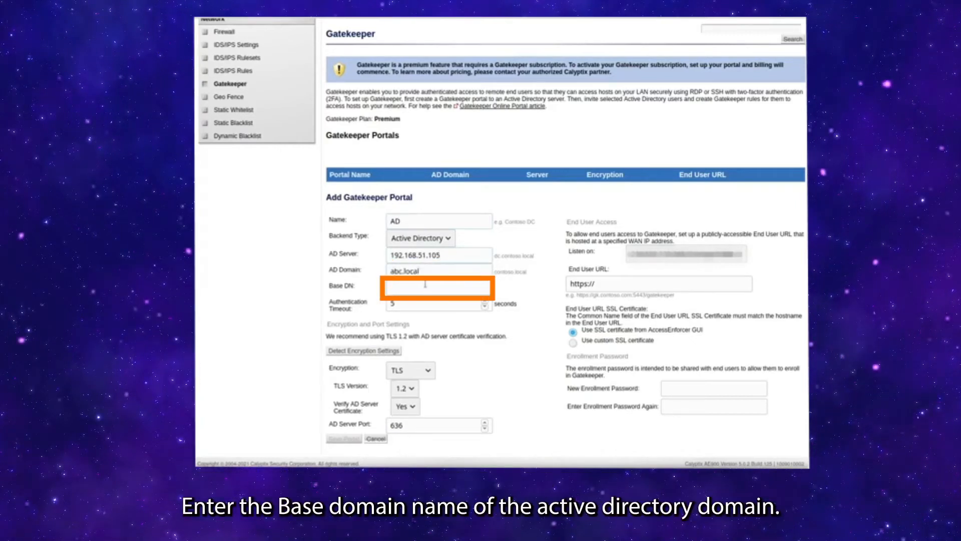
pyautogui.click(425, 284)
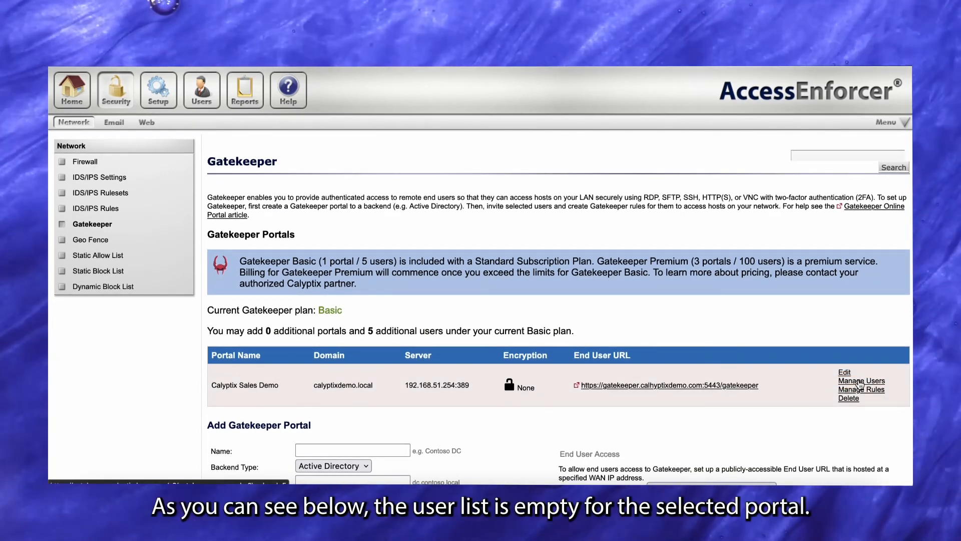
# Step: Start inviting users for the Calyptix Sales Demo portal and retrieve its user list, authenticating as calyptixadmin with the account password
pyautogui.click(858, 381)
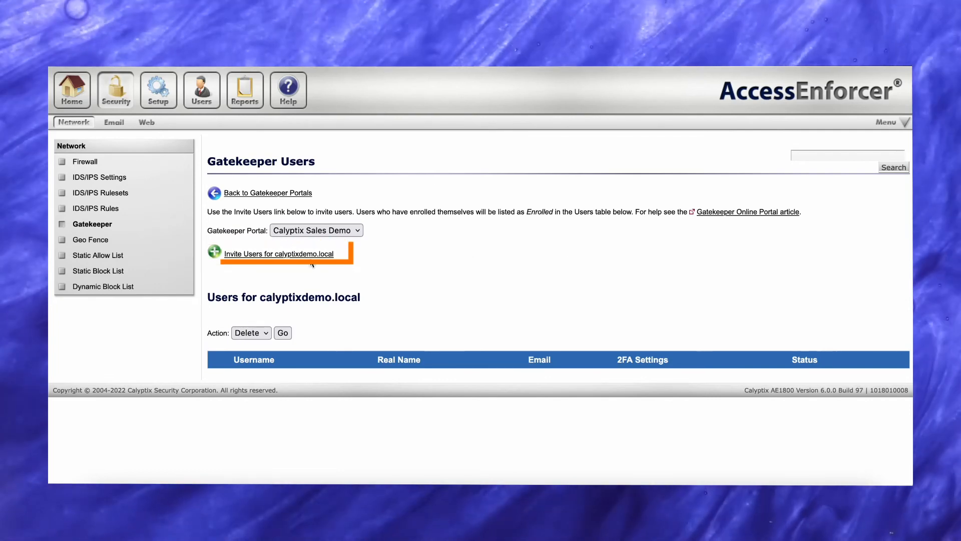
pyautogui.click(308, 254)
pyautogui.click(306, 281)
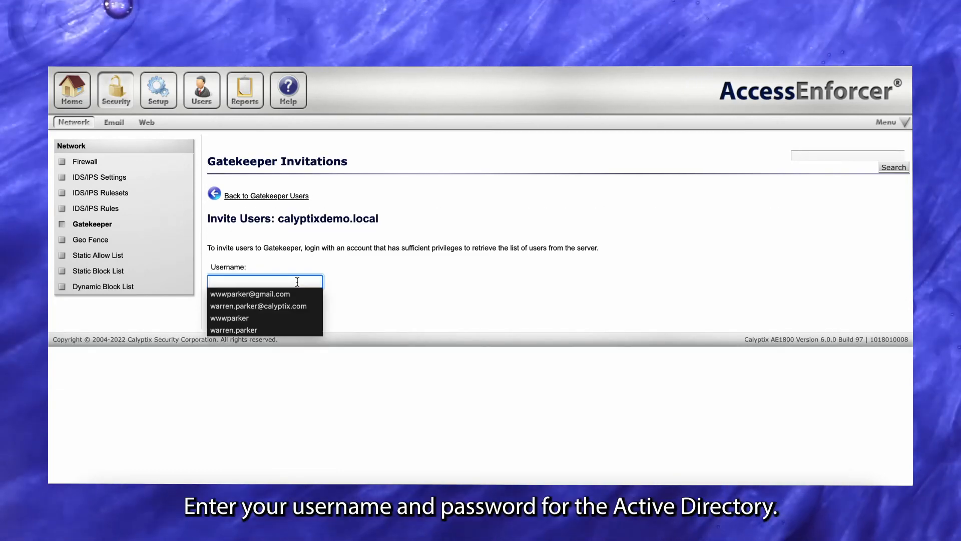
pyautogui.write('calhyptixadmin')
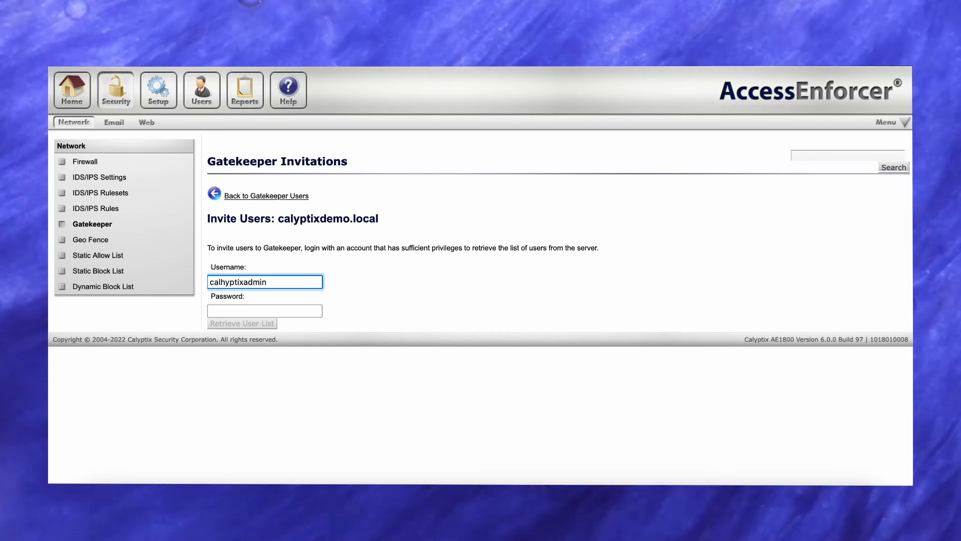
pyautogui.press('Tab')
pyautogui.hotkey('shift', 'Tab')
pyautogui.write('calyptixadmin')
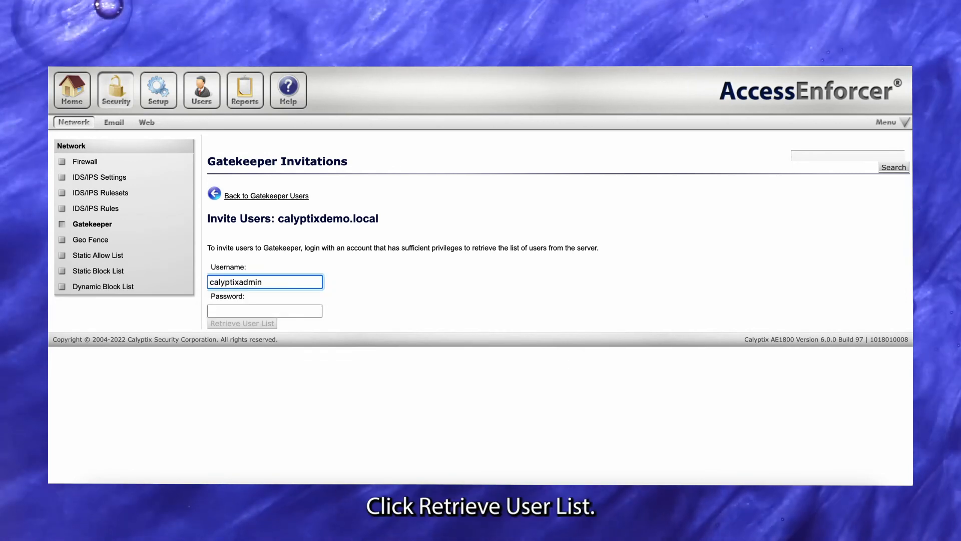
pyautogui.press('Tab')
pyautogui.write('********')
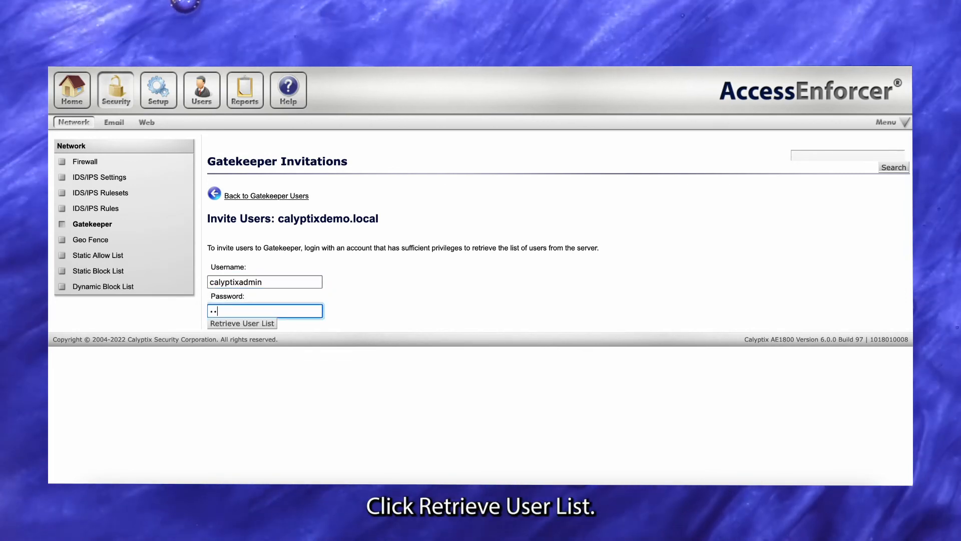
pyautogui.write('****')
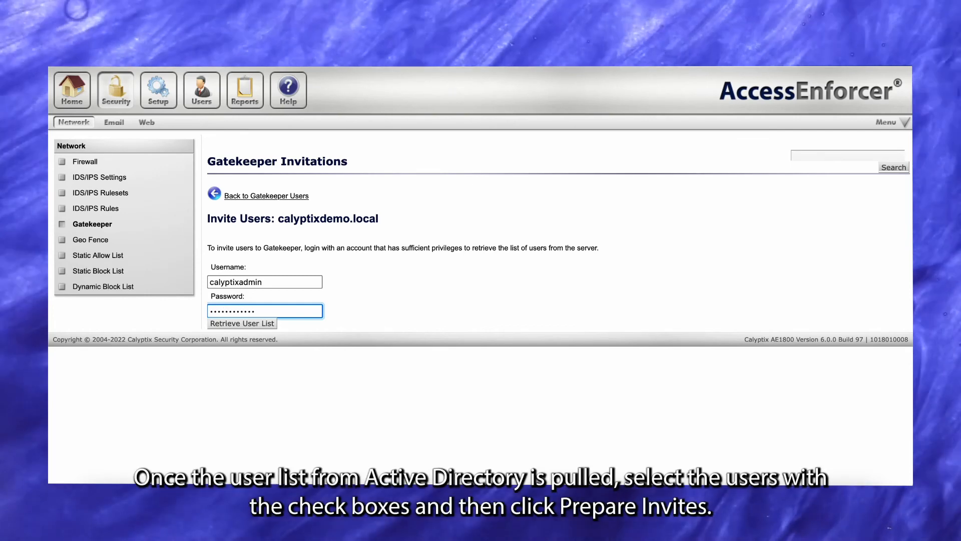
pyautogui.click(259, 327)
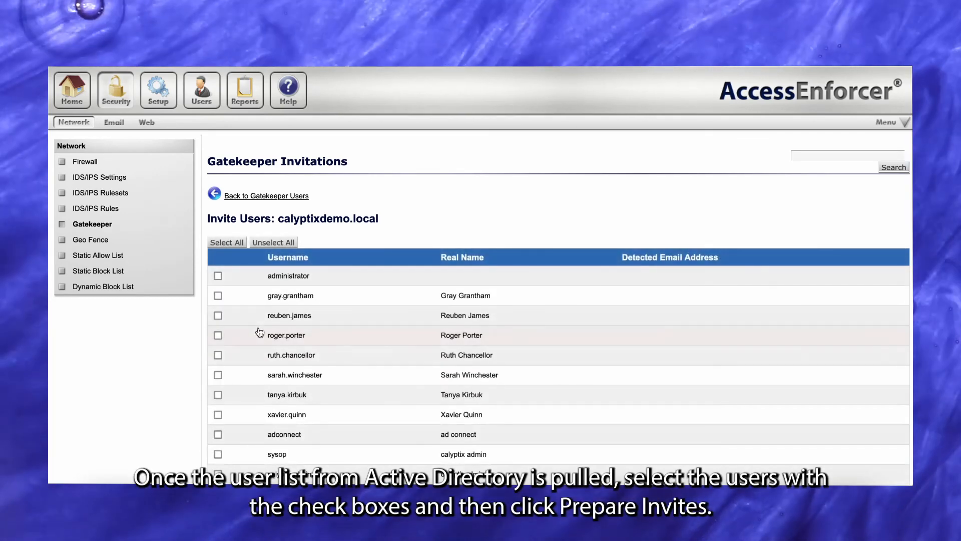
# Step: Select the seven users in the second through eighth rows of the retrieved list, prepare their invites and confirm inviting them
pyautogui.scroll(-2, 258, 331)
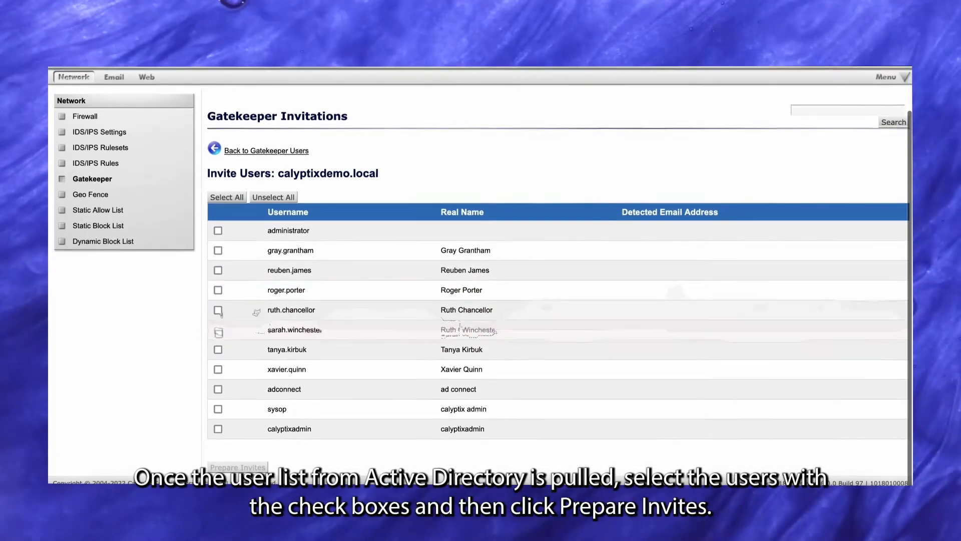
pyautogui.click(217, 251)
pyautogui.click(217, 270)
pyautogui.click(218, 290)
pyautogui.click(218, 310)
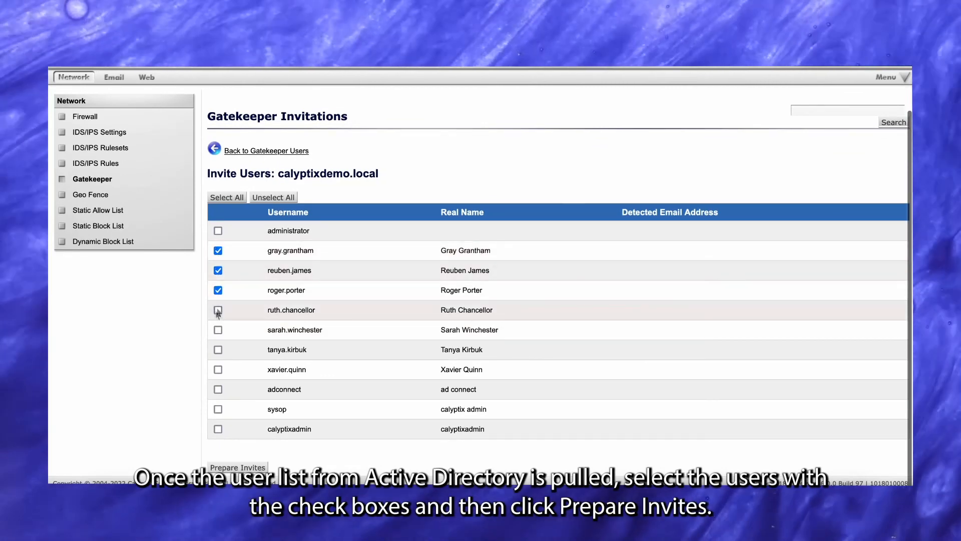
pyautogui.click(218, 329)
pyautogui.click(219, 348)
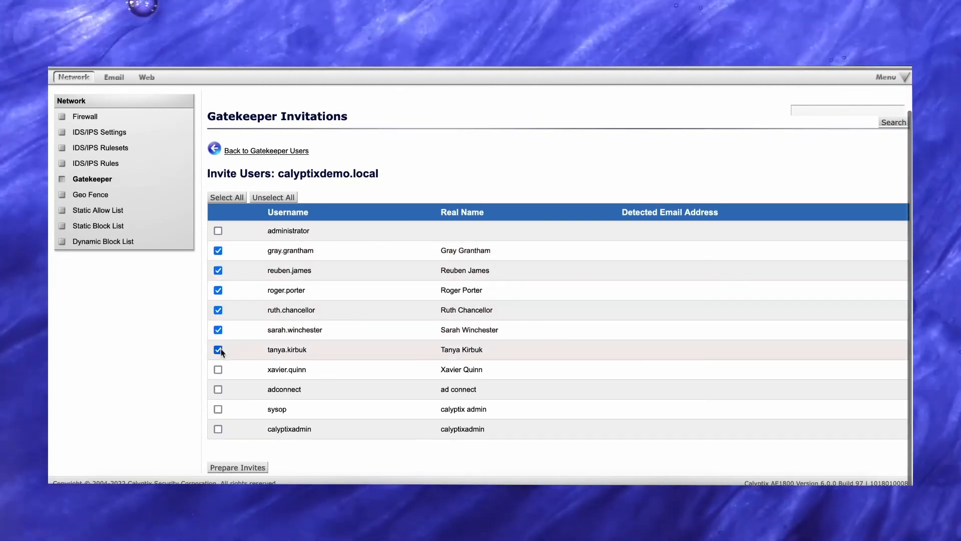
pyautogui.click(218, 369)
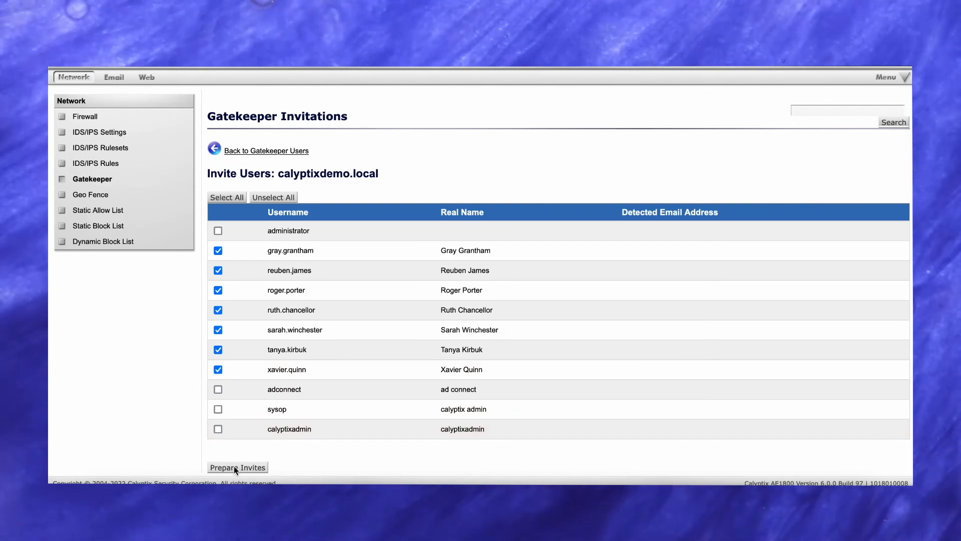
pyautogui.click(234, 467)
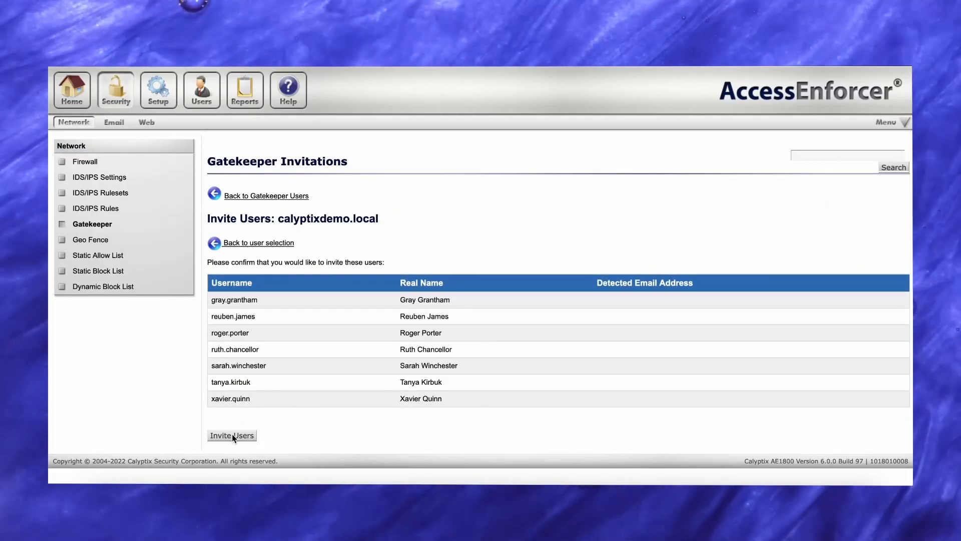
pyautogui.click(233, 435)
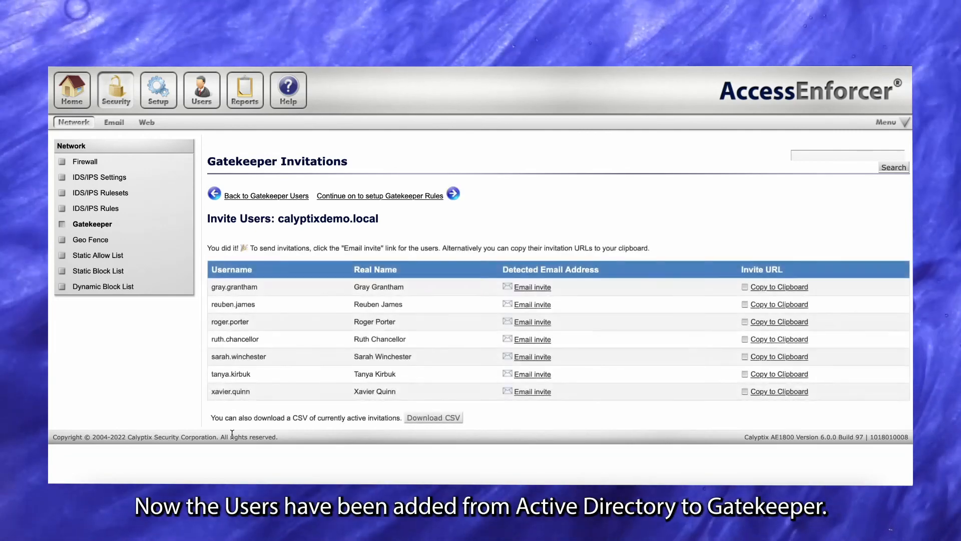